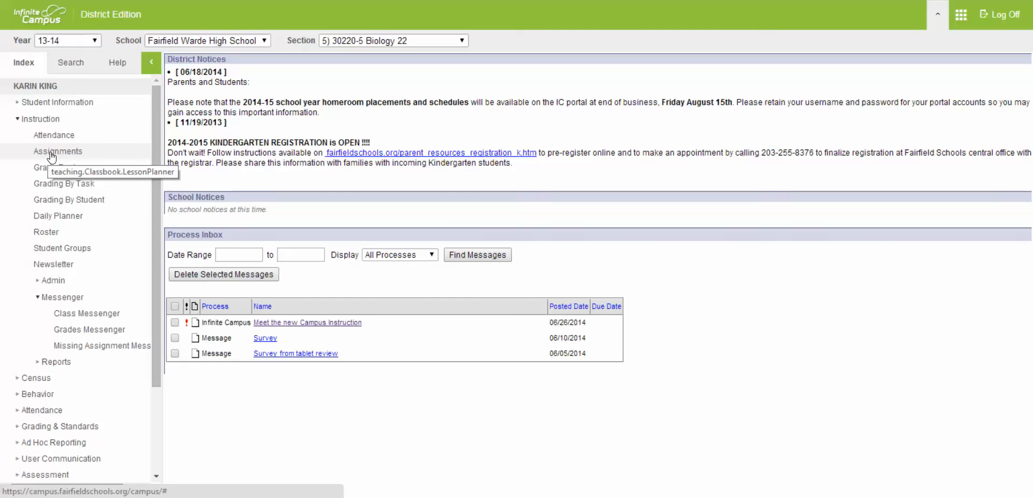
Step: Open the grade calculation options for the section's assignments, then show and hide the individual term and grading task combinations
click(43, 155)
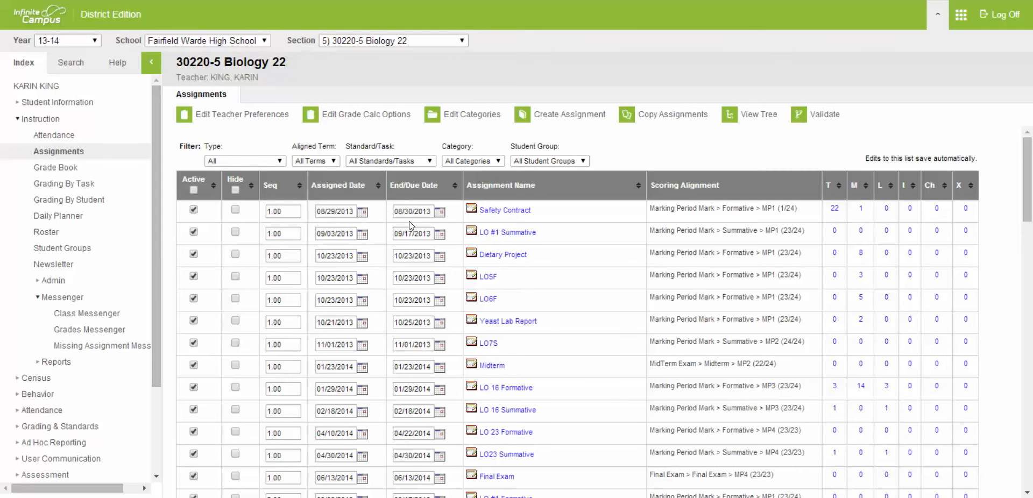
click(358, 120)
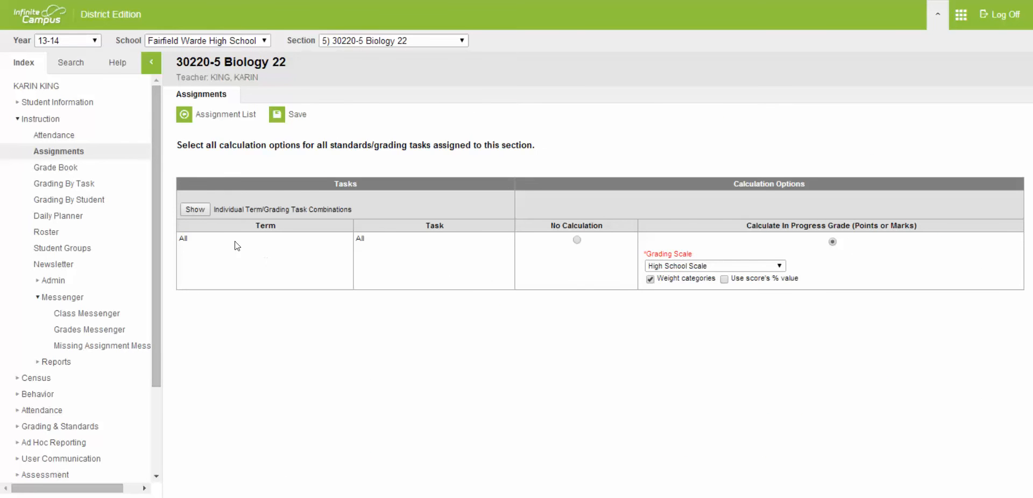
click(195, 209)
click(194, 209)
Step: Set the in-progress grade calculation to the High School Scale with weighted categories and save the calculation options
click(780, 266)
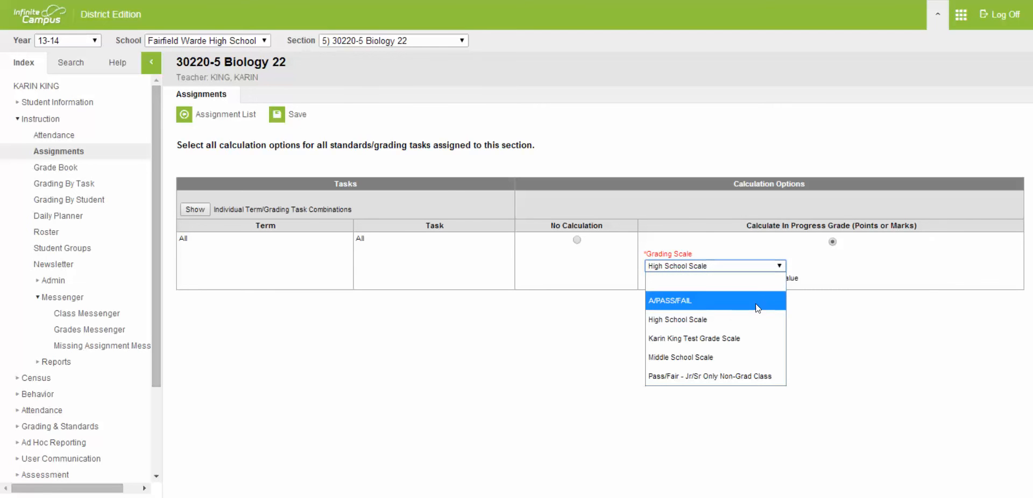
click(761, 321)
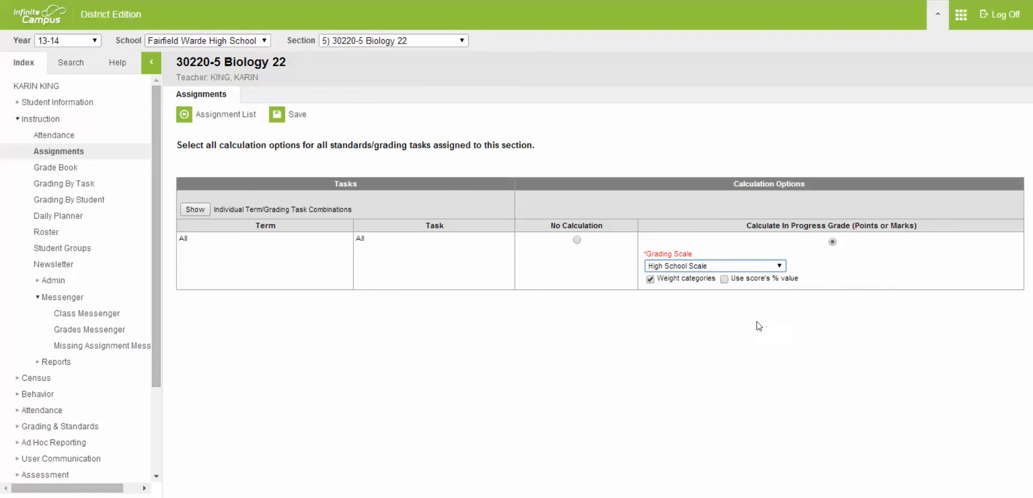
click(649, 279)
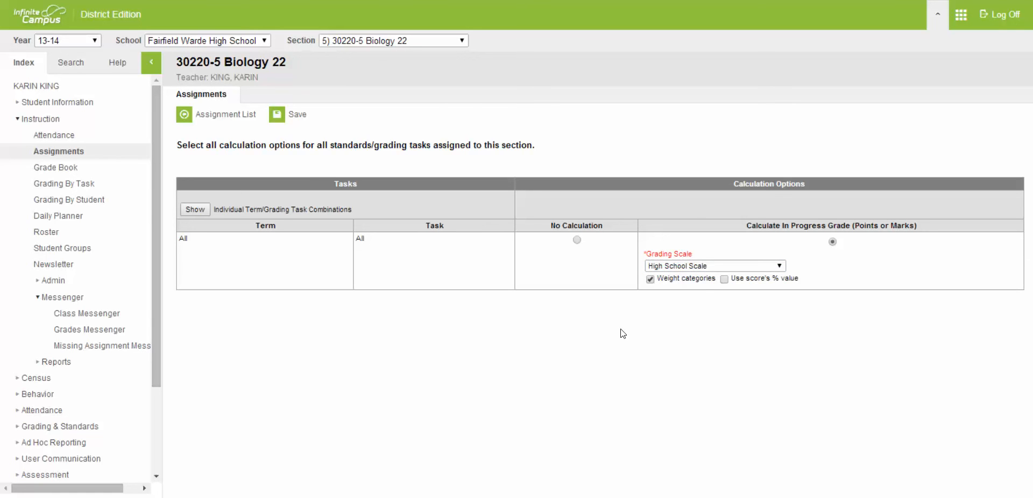
click(294, 119)
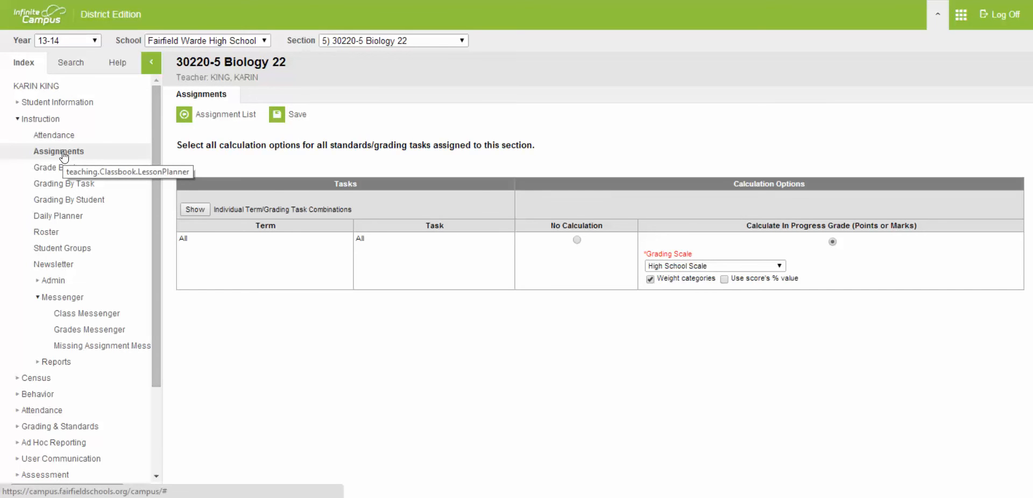
Step: Return to the assignment list and open the section's categories for editing
click(224, 119)
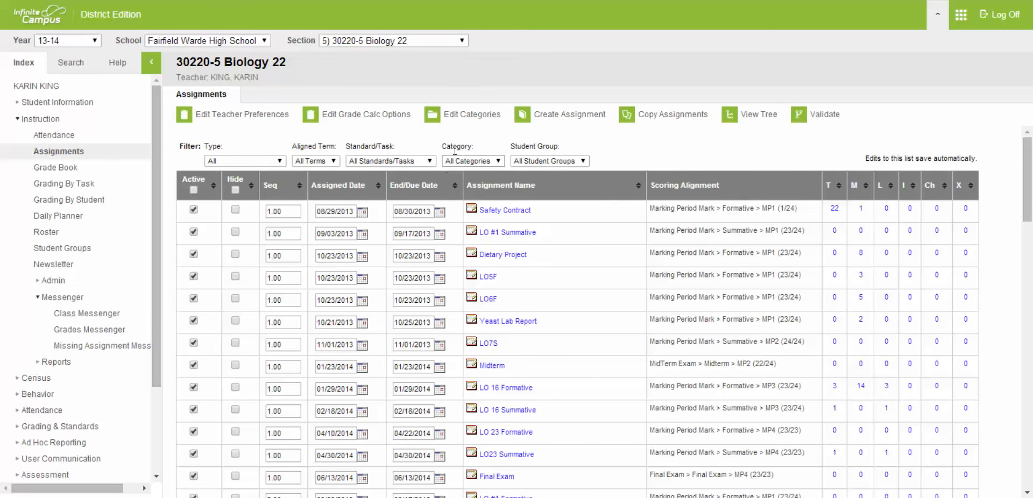
click(475, 120)
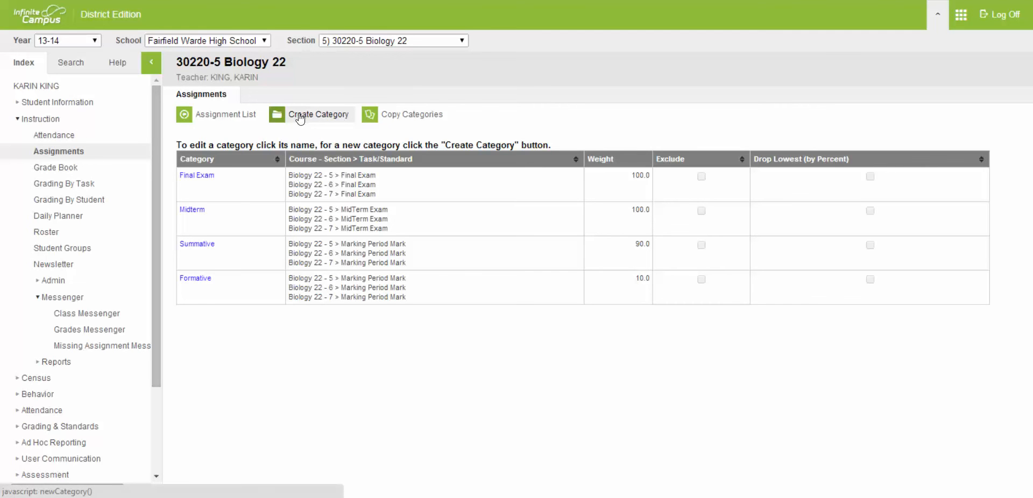
Step: Start a new category, enter Form as its name and clear the name again
click(301, 118)
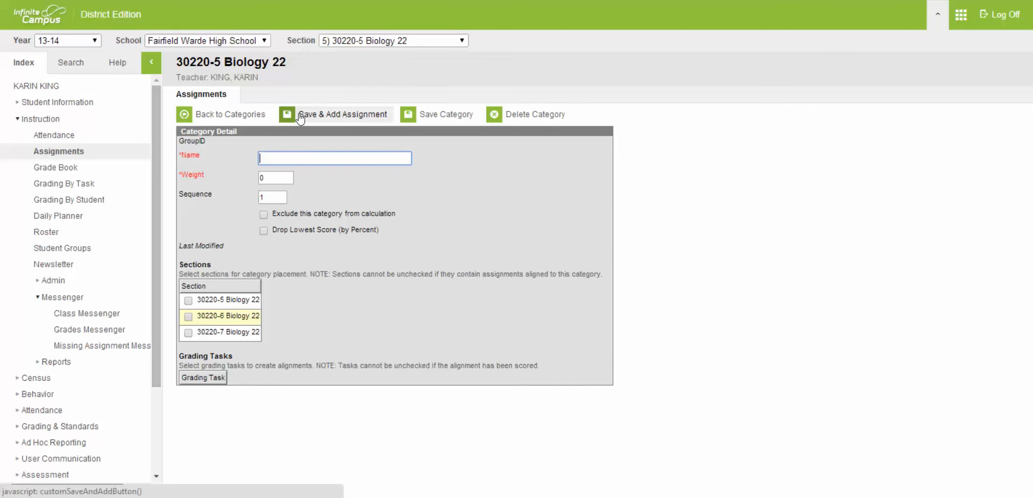
text(Form)
key(BackSpace)
key(BackSpace)
key(BackSpace)
key(BackSpace)
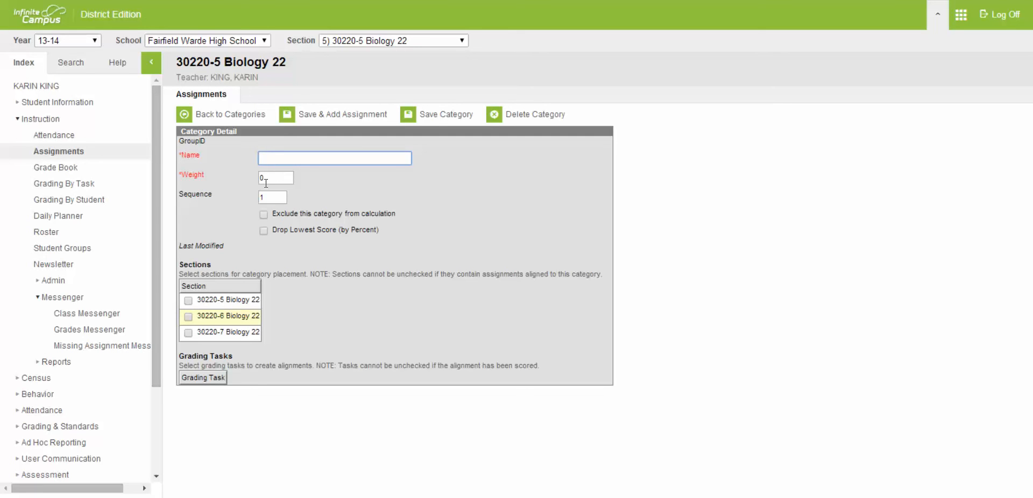
Step: Align the unnamed category with all three Biology 22 sections and Marking Period Mark, try to save it, and leave without saving
click(188, 301)
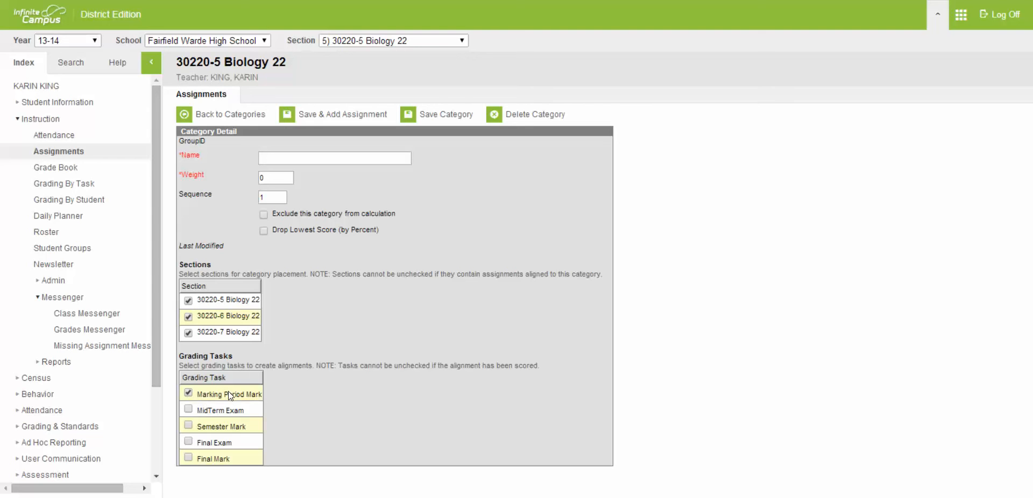
click(451, 114)
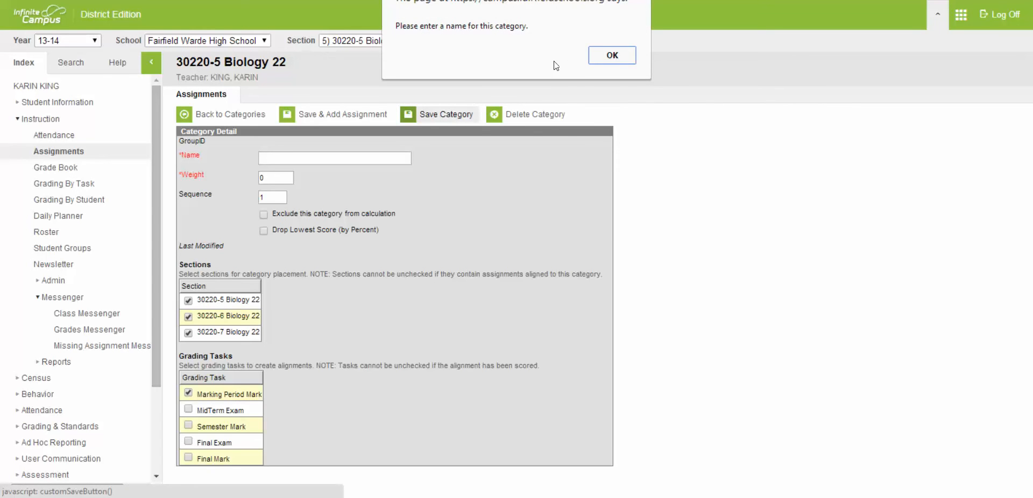
click(605, 59)
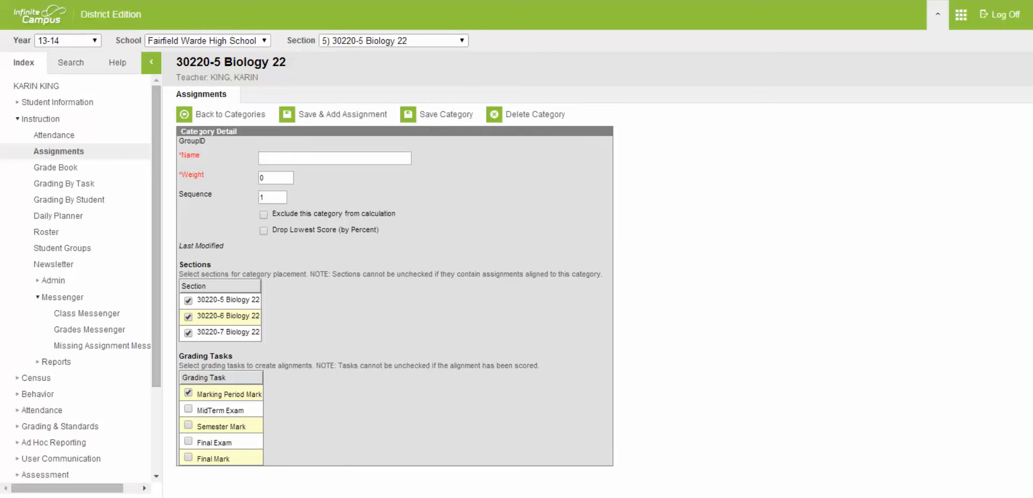
click(205, 115)
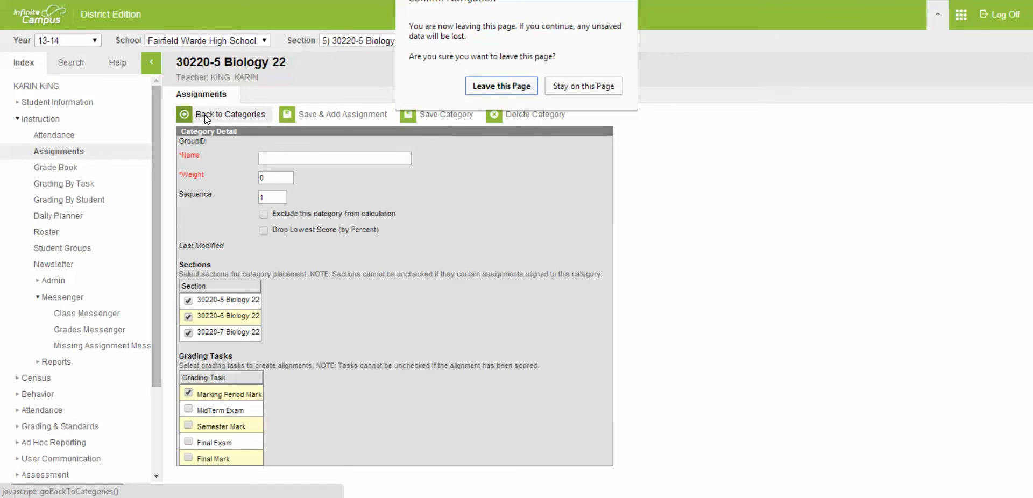
click(518, 86)
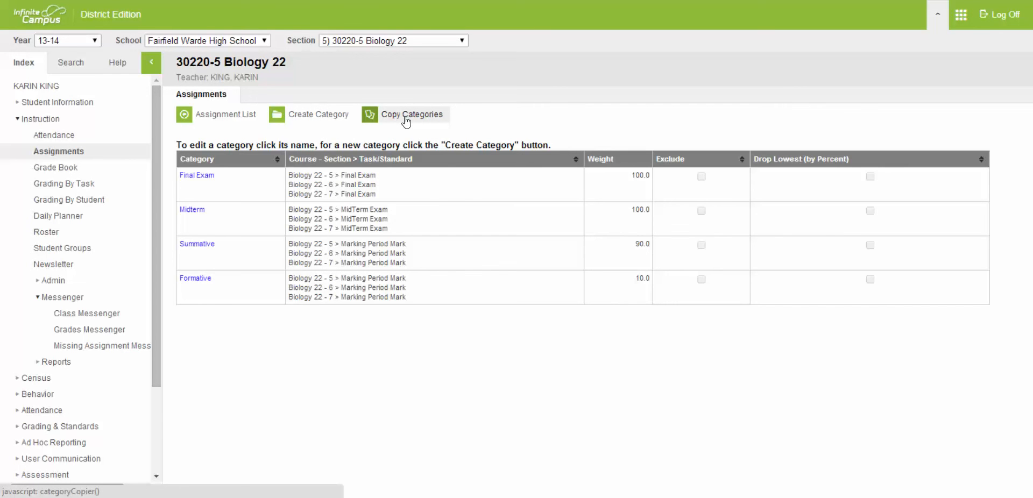
Step: Open the category copier with 30220-5 Biology 22 as the source section and 30220-7 Biology 22 as the destination section
click(407, 119)
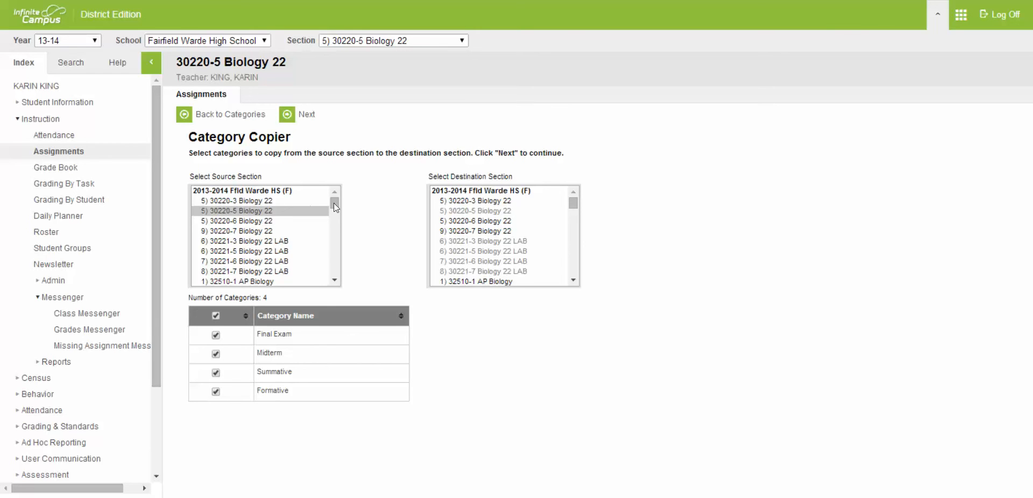
mouse_move(334, 203)
mouse_down()
mouse_move(334, 211)
mouse_move(334, 202)
mouse_up()
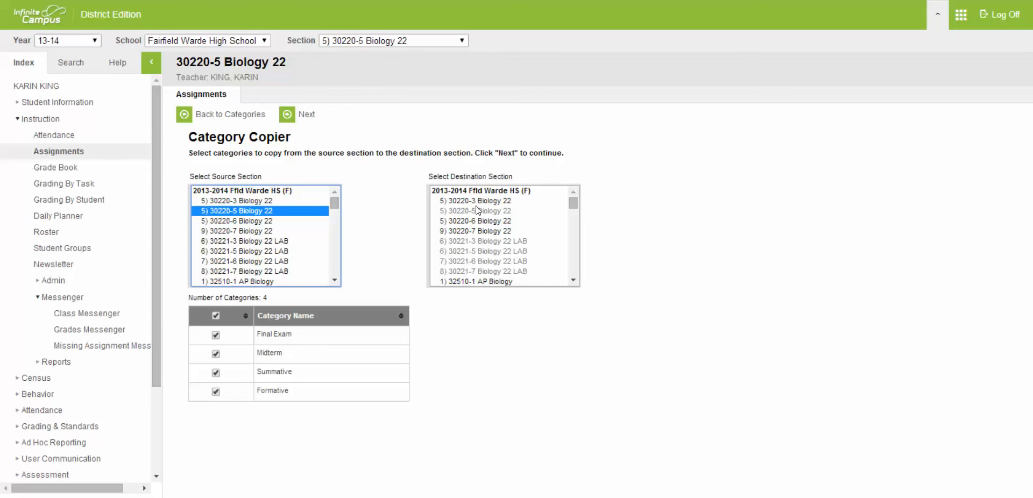
click(476, 231)
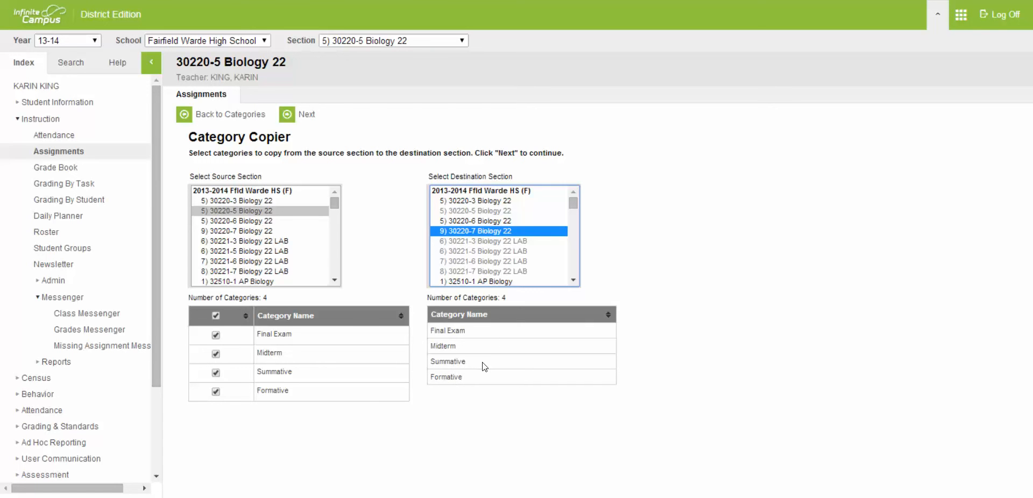
Step: Change the source to 32510-1 AP Biology and the destination to 30220-6 Biology 22, keeping only Labs and Tests selected for copying
click(263, 282)
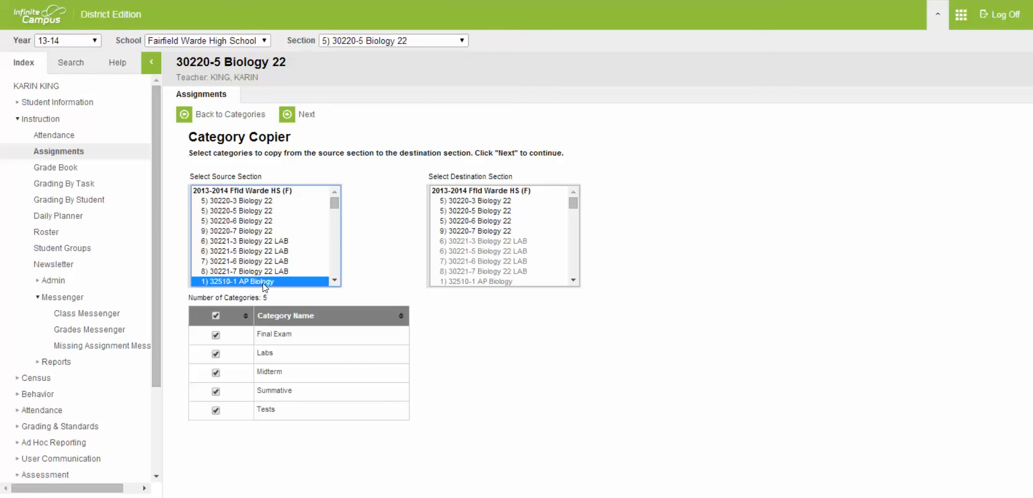
click(457, 221)
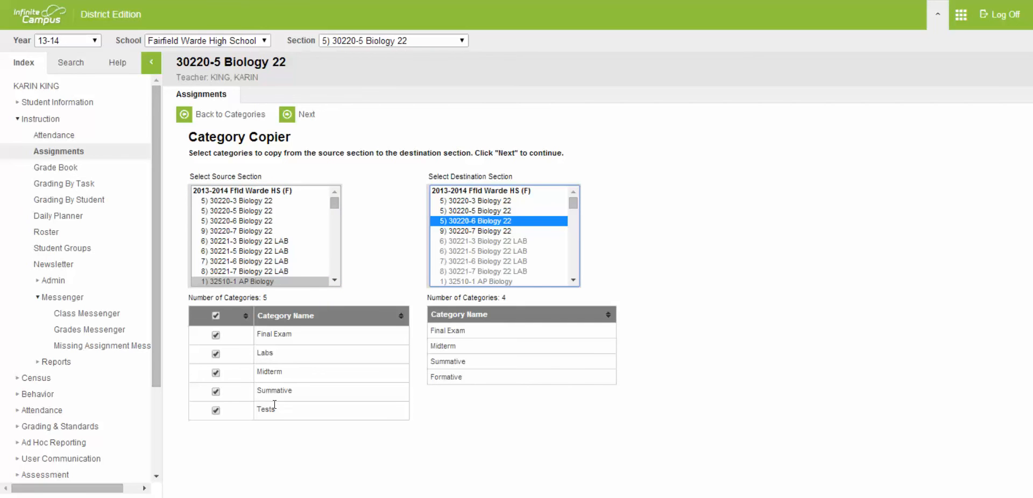
click(216, 335)
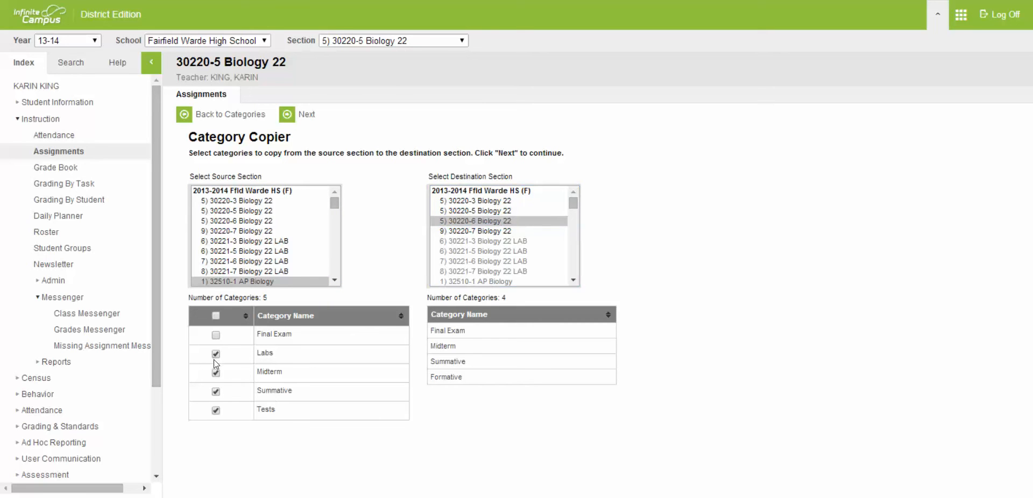
click(216, 373)
click(215, 392)
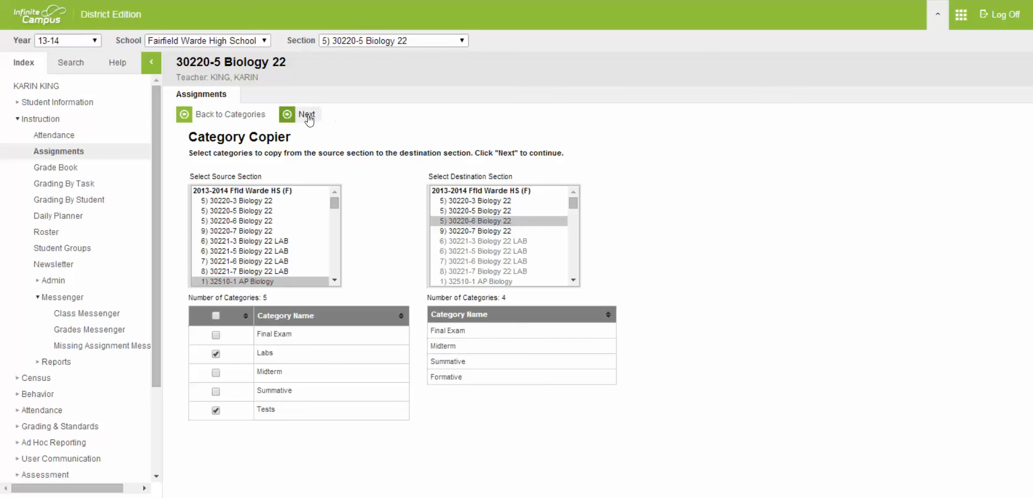
Step: Copy the Labs and Tests categories to 30220-6 Biology 22, both aligned to Marking Period Mark
click(305, 114)
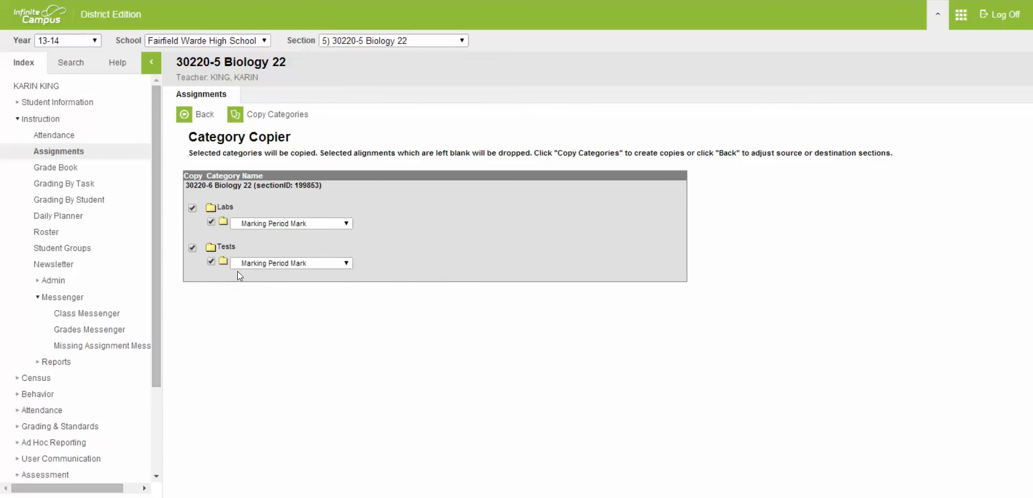
click(327, 223)
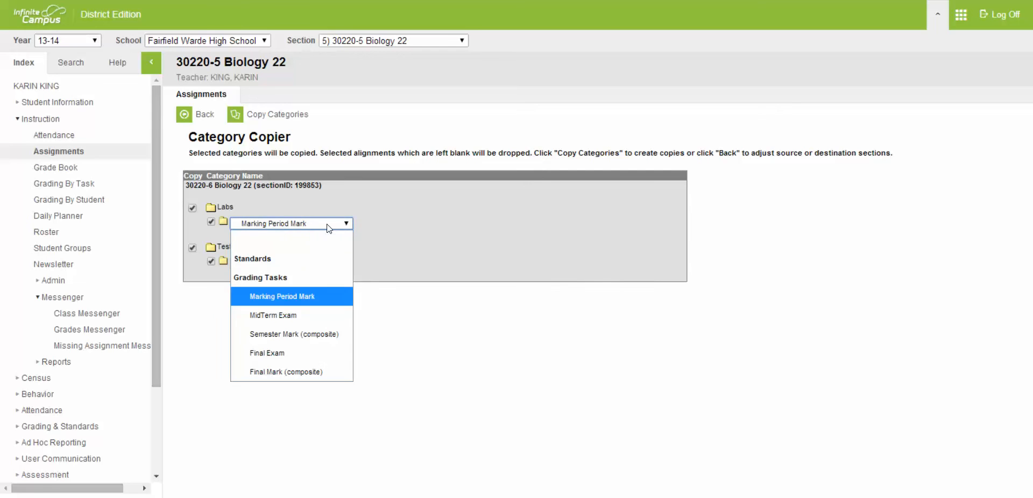
click(322, 224)
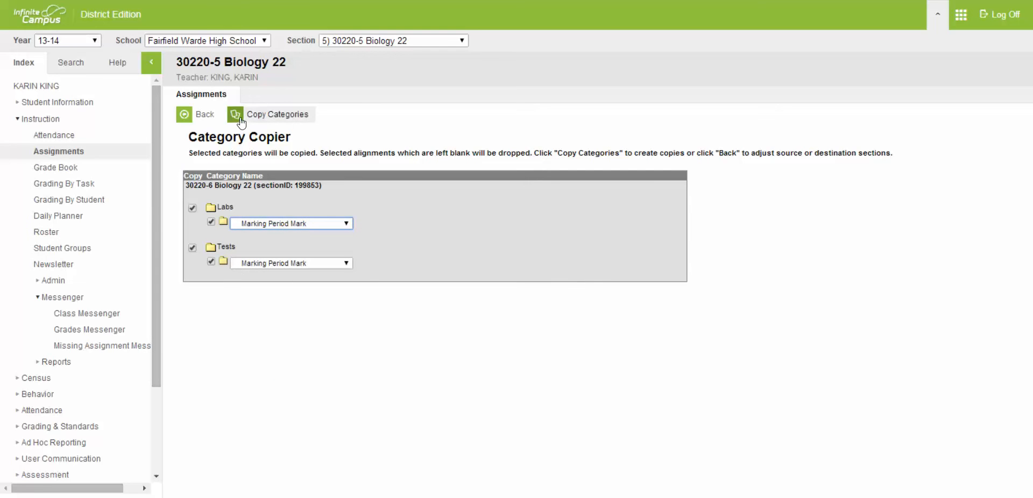
click(259, 117)
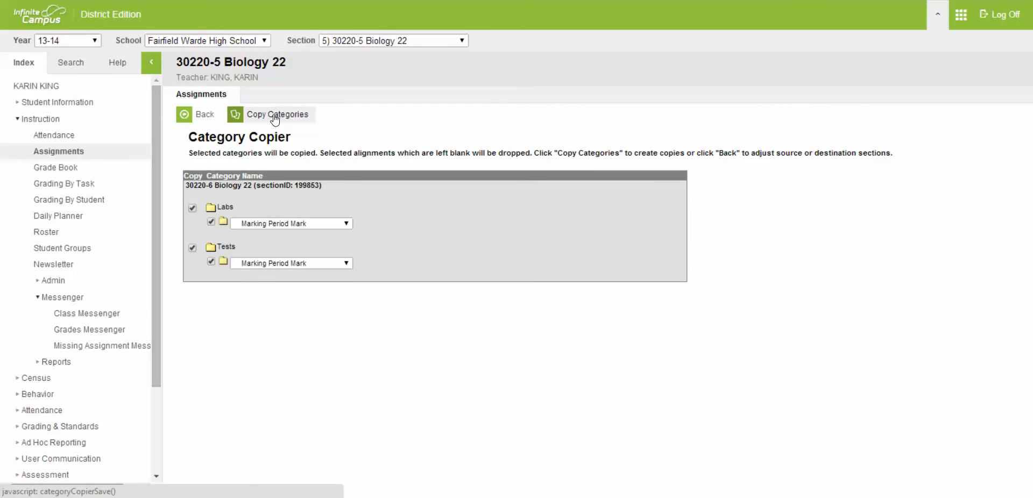
click(264, 115)
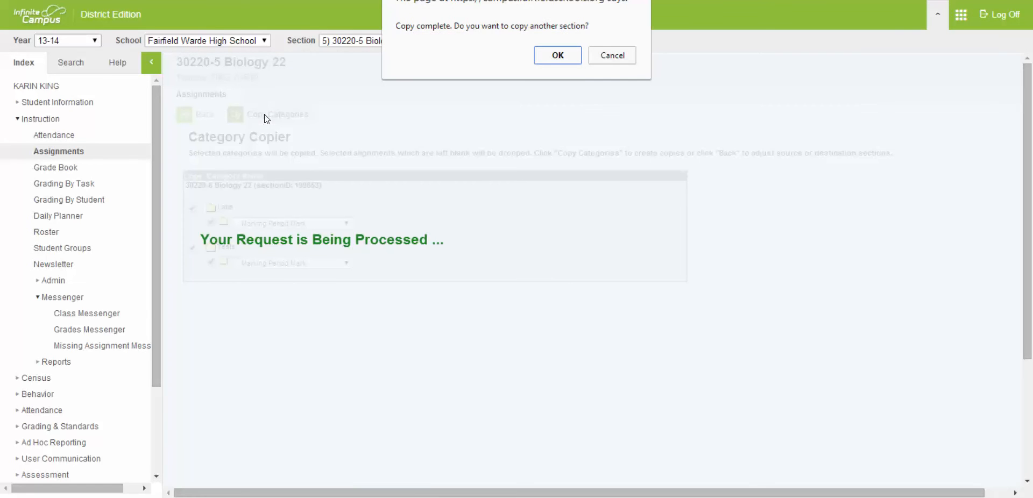
Step: Continue with another category copy, using 30220-6 Biology 22 as the source section
click(555, 55)
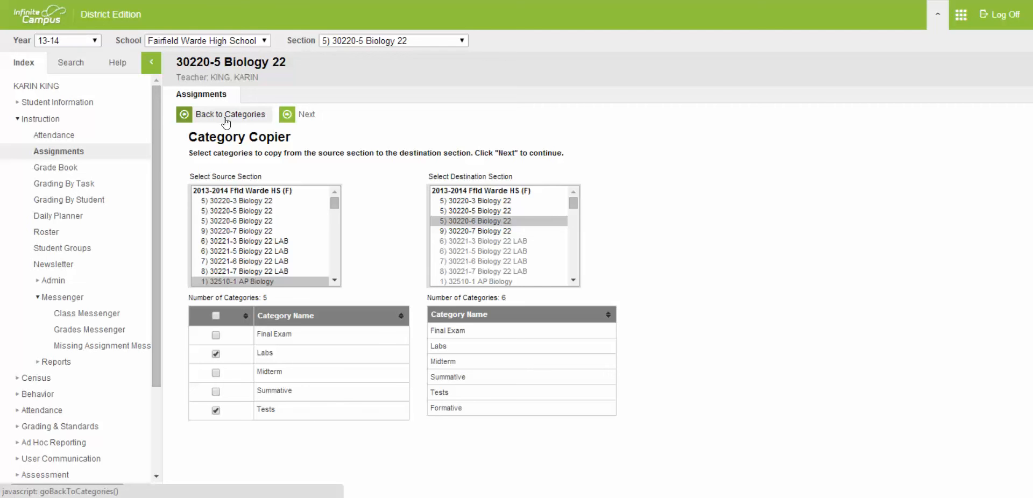
click(213, 223)
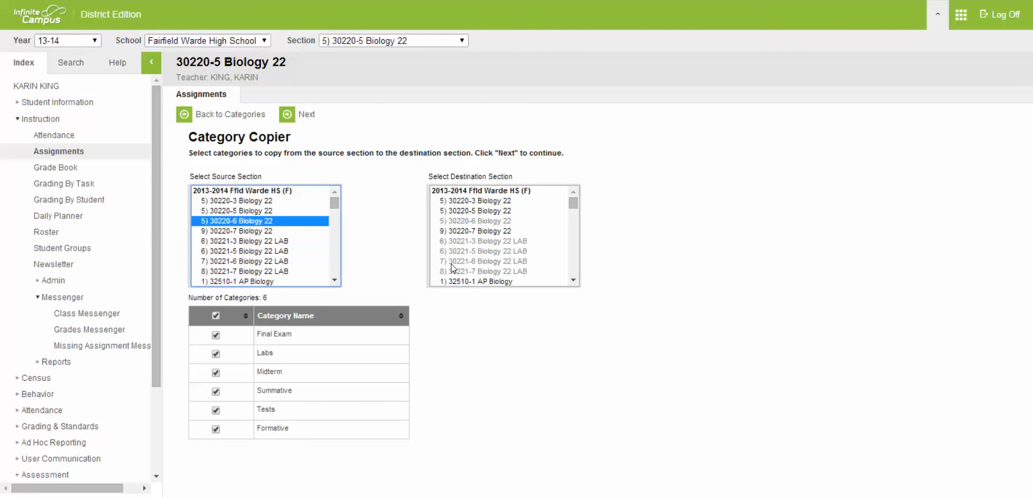